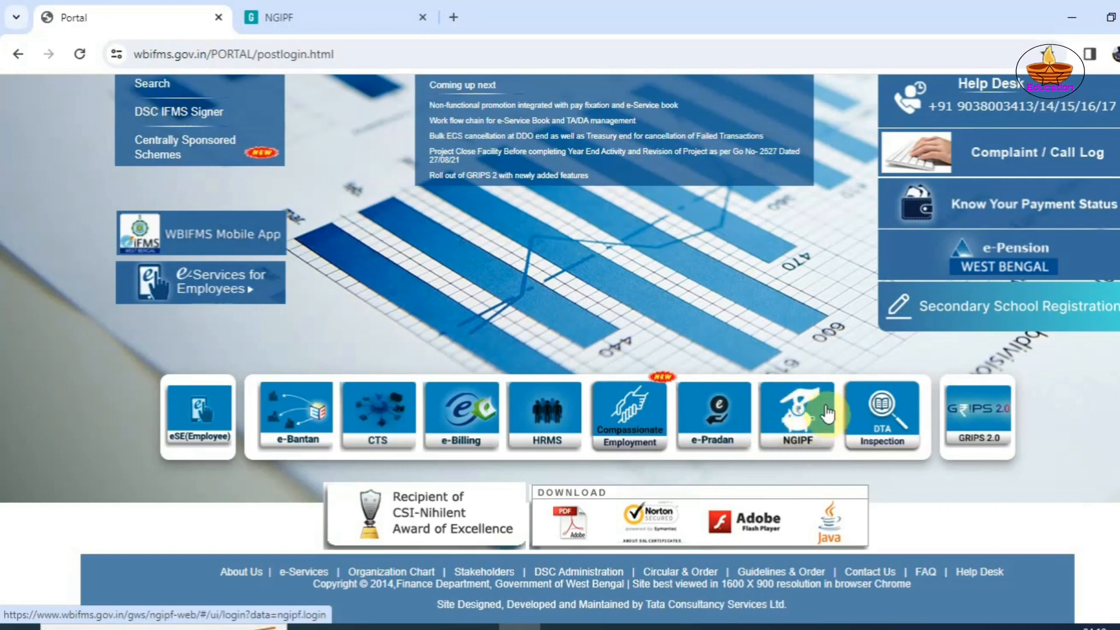
Open the NGIPF login page from the IFMS portal and enter the NGIPF provident fund application
{"action": "left_click", "coordinate": [805, 429]}
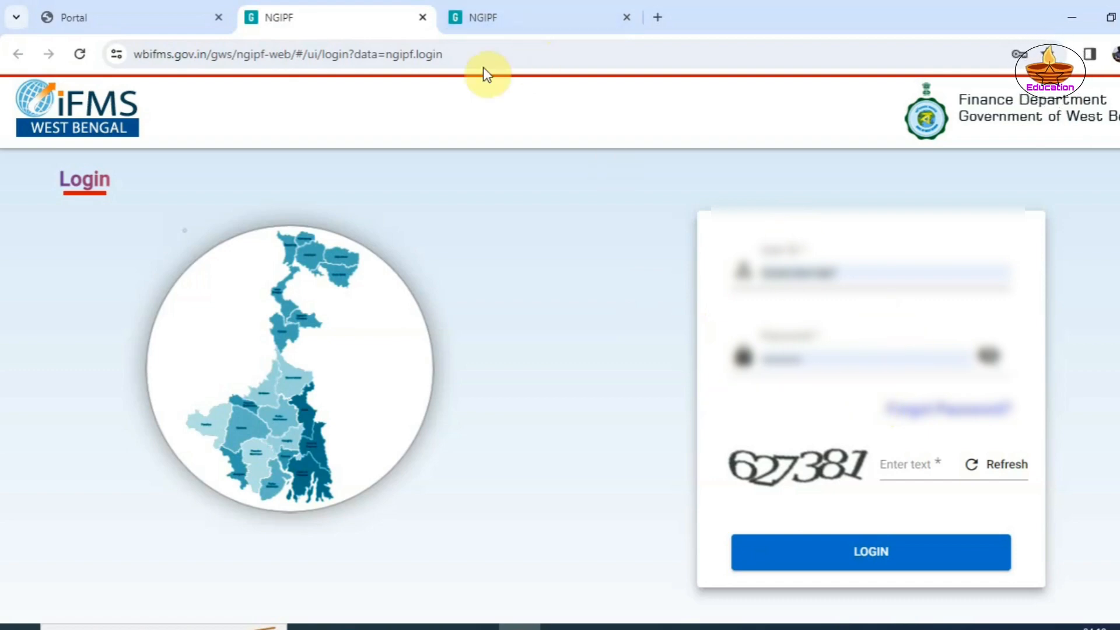
{"action": "left_click", "coordinate": [500, 21]}
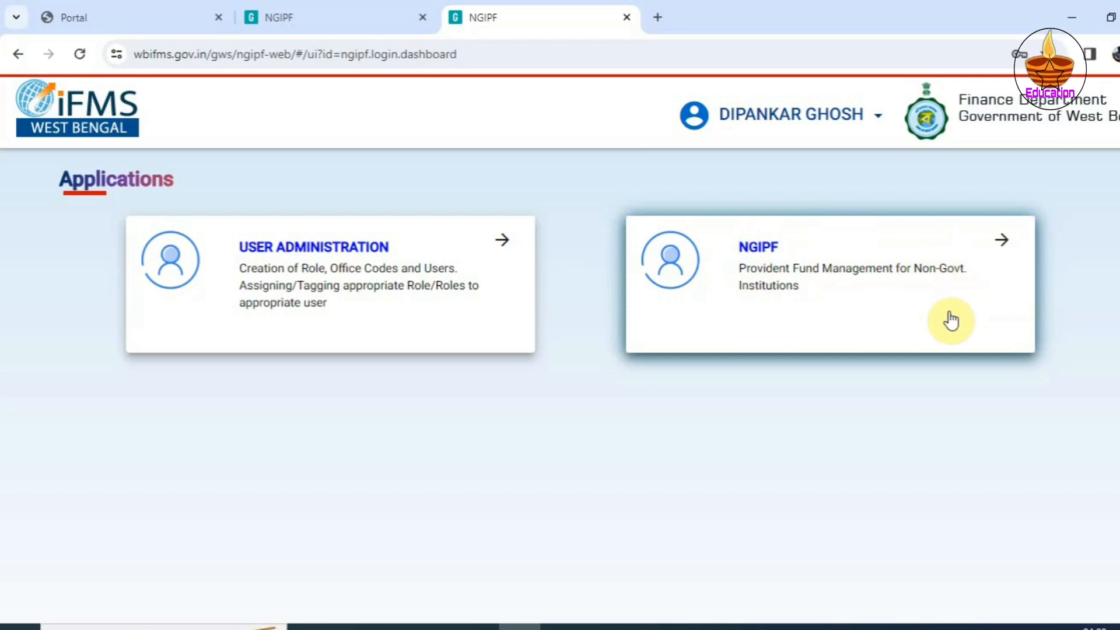
{"action": "left_click", "coordinate": [1002, 244]}
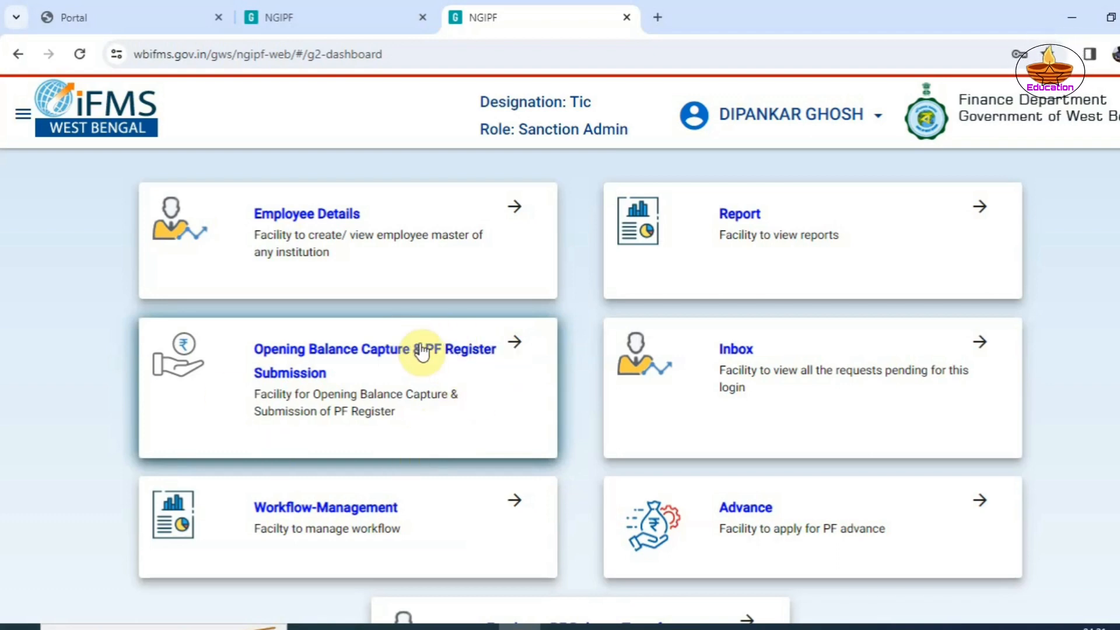
Open Initiate Capturing Balance under Opening Balance Capture & PF Register Submission and acknowledge the permission message
{"action": "left_click", "coordinate": [513, 350]}
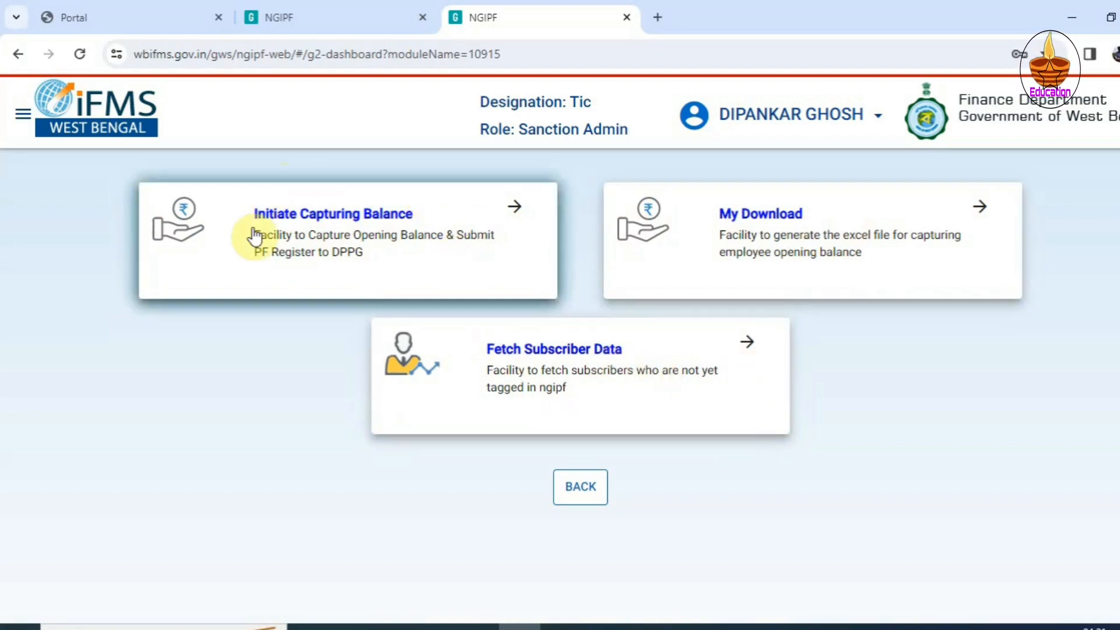
{"action": "left_click", "coordinate": [515, 216]}
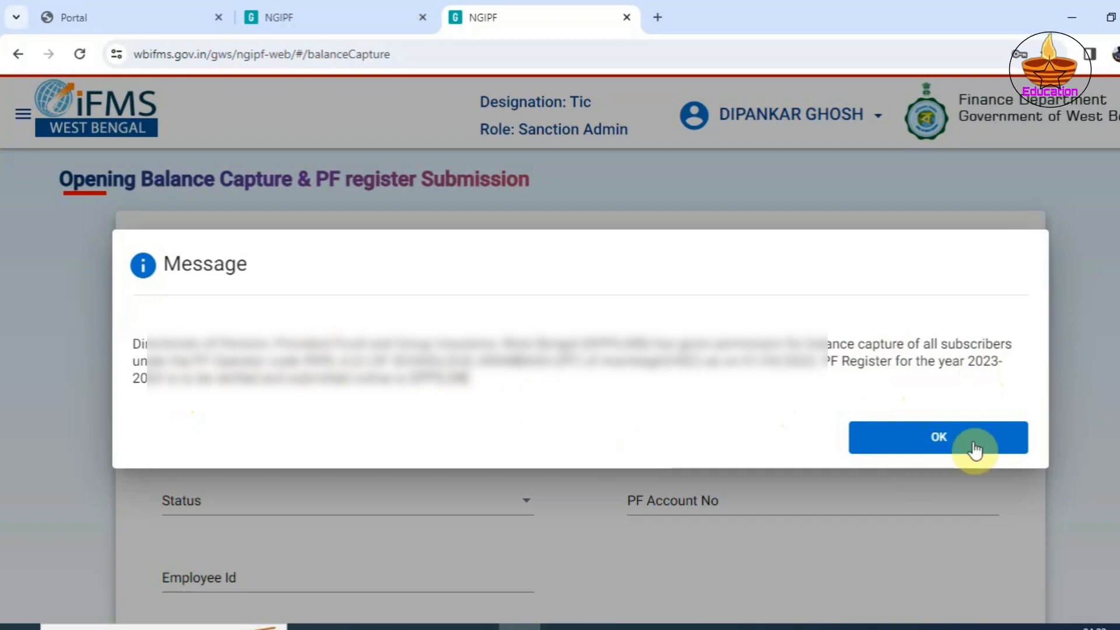
{"action": "left_click", "coordinate": [938, 444]}
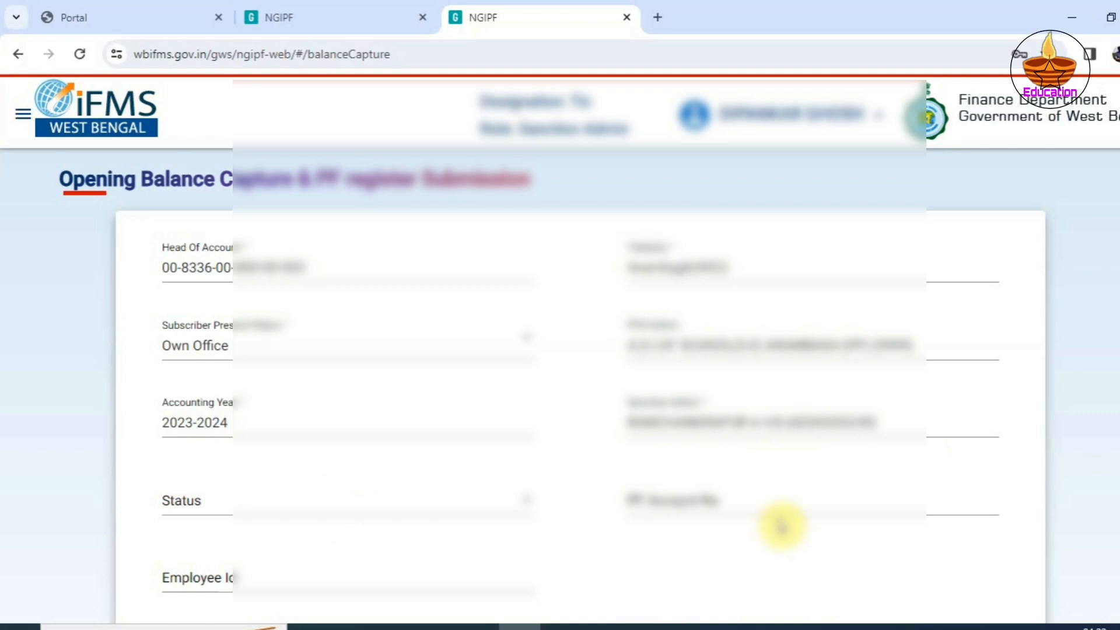
Search the 2023-2024 PF register for Own Office subscribers with the status set to All
{"action": "scroll", "coordinate": [753, 513], "scroll_direction": "down", "scroll_amount": 4}
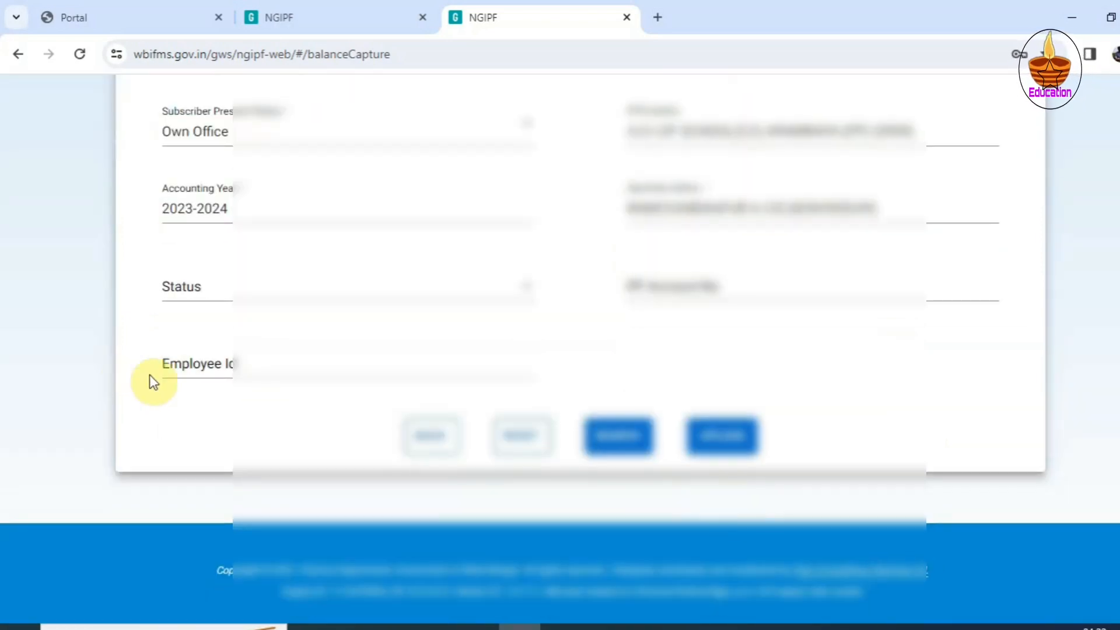
{"action": "scroll", "coordinate": [262, 379], "scroll_direction": "up", "scroll_amount": 3}
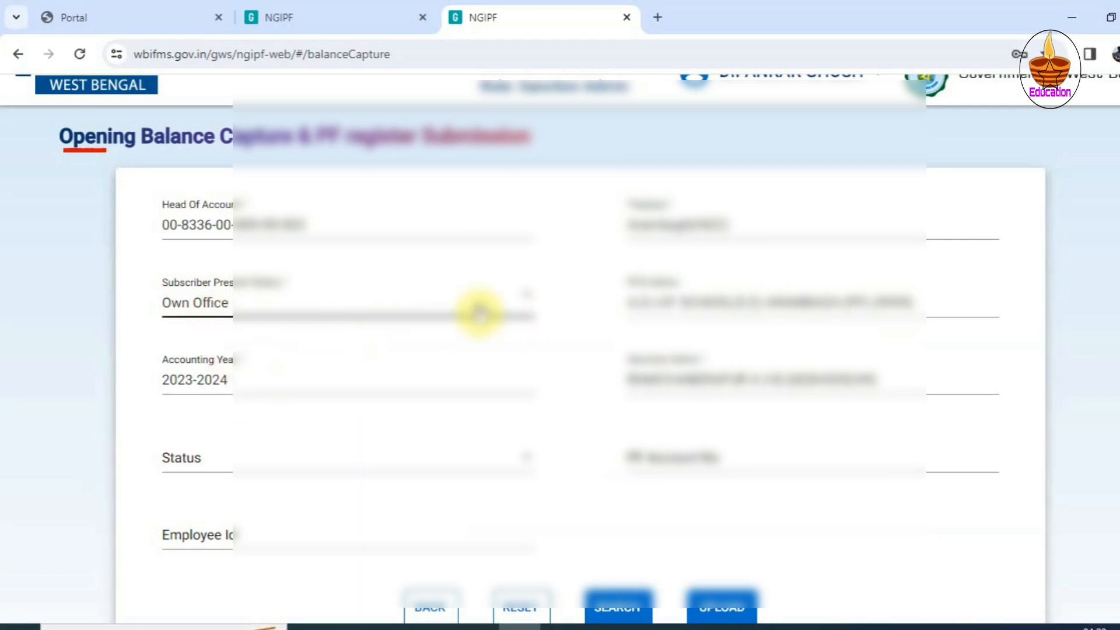
{"action": "left_click", "coordinate": [527, 295]}
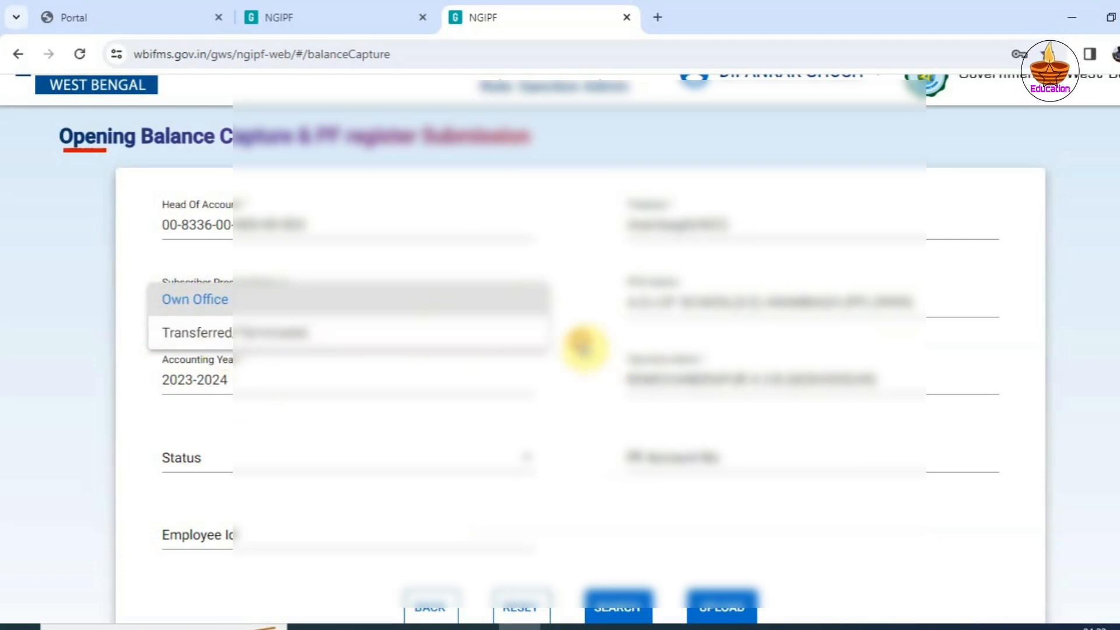
{"action": "left_click", "coordinate": [580, 347]}
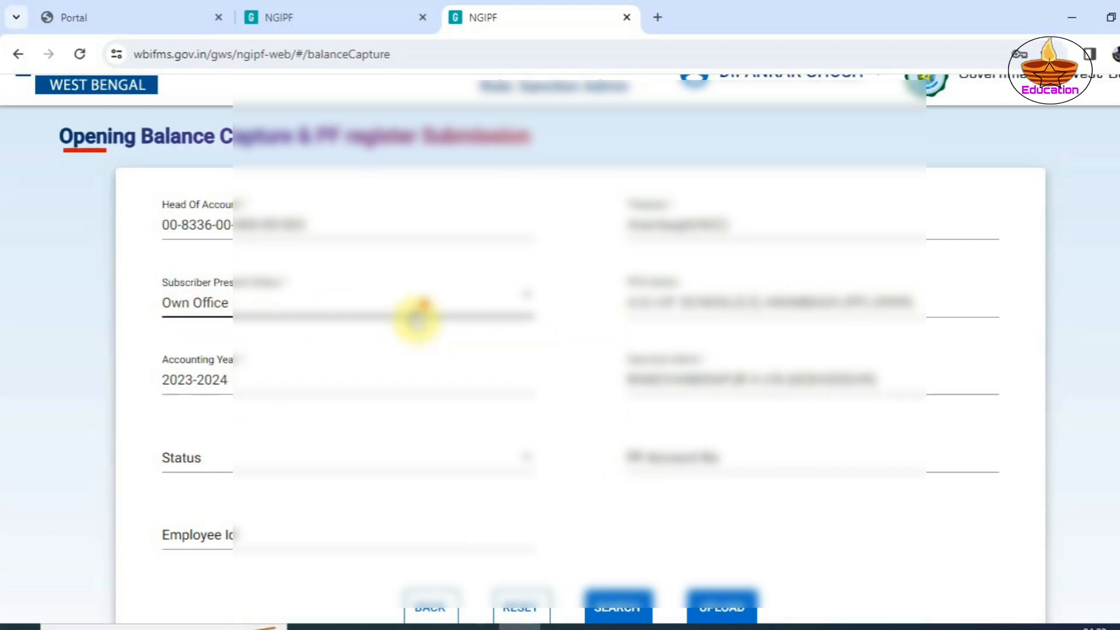
{"action": "scroll", "coordinate": [418, 318], "scroll_direction": "down", "scroll_amount": 3}
{"action": "left_click", "coordinate": [307, 291]}
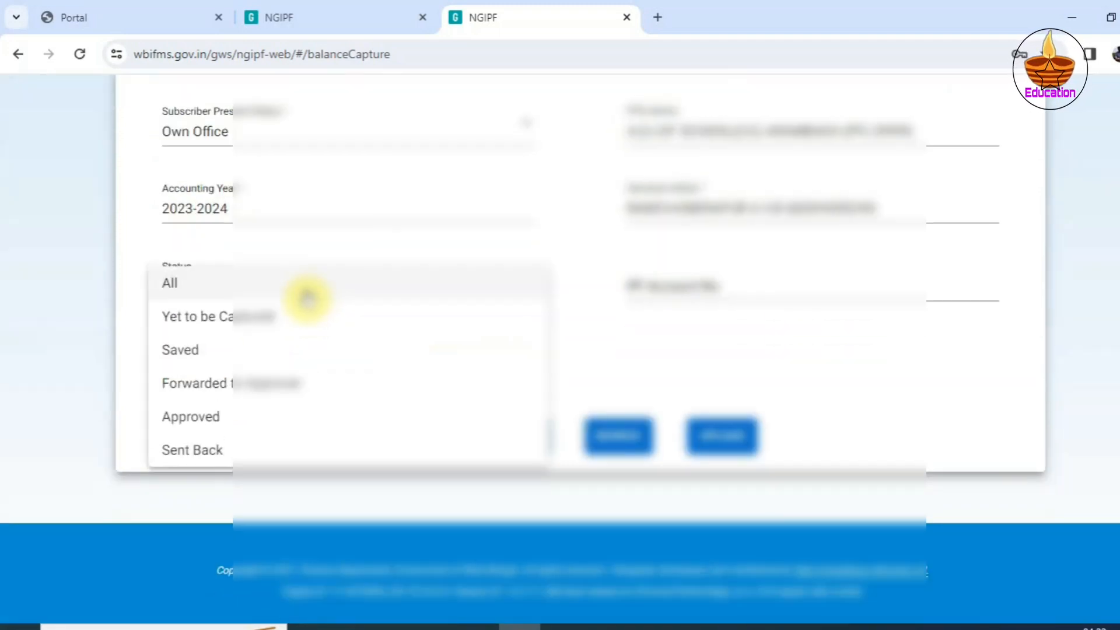
{"action": "left_click", "coordinate": [175, 287]}
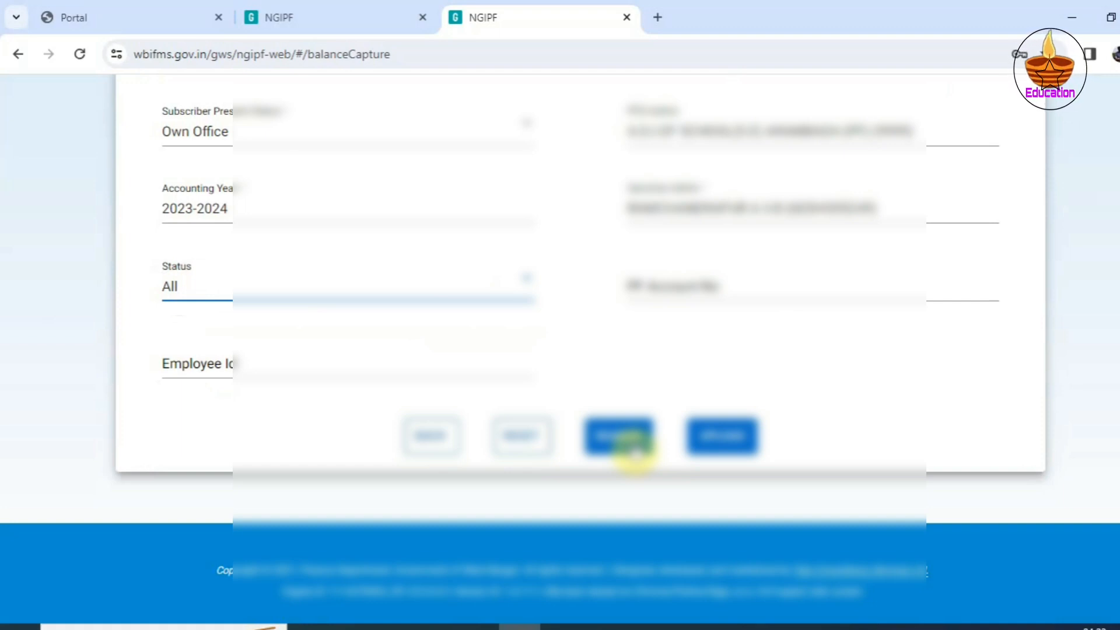
{"action": "left_click", "coordinate": [621, 435]}
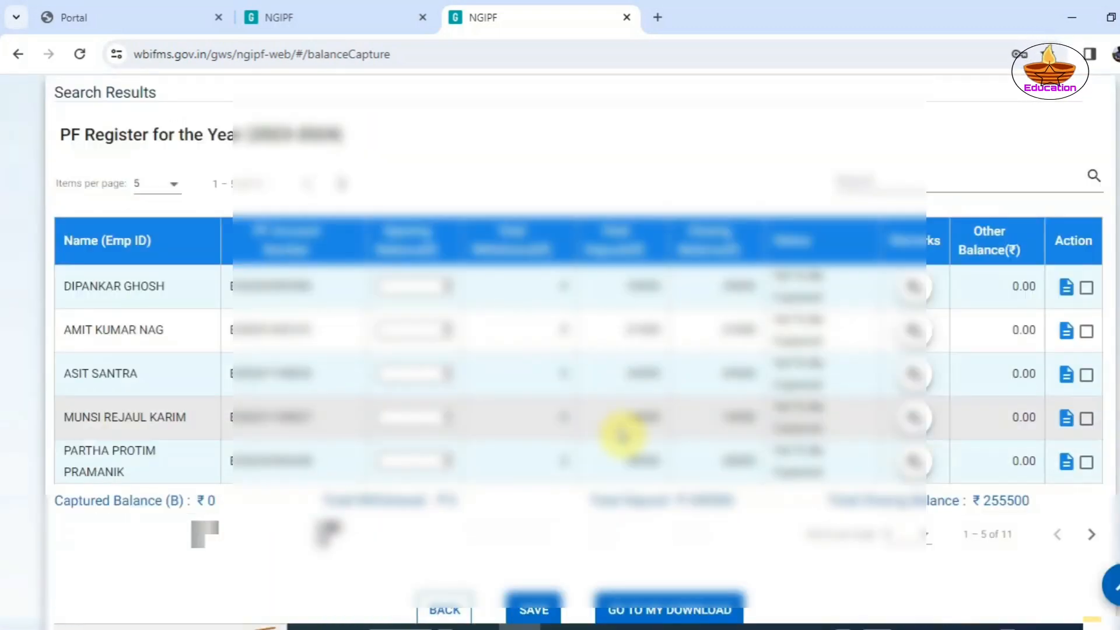
Set the PF register list to show 15 items per page
{"action": "left_click", "coordinate": [927, 538]}
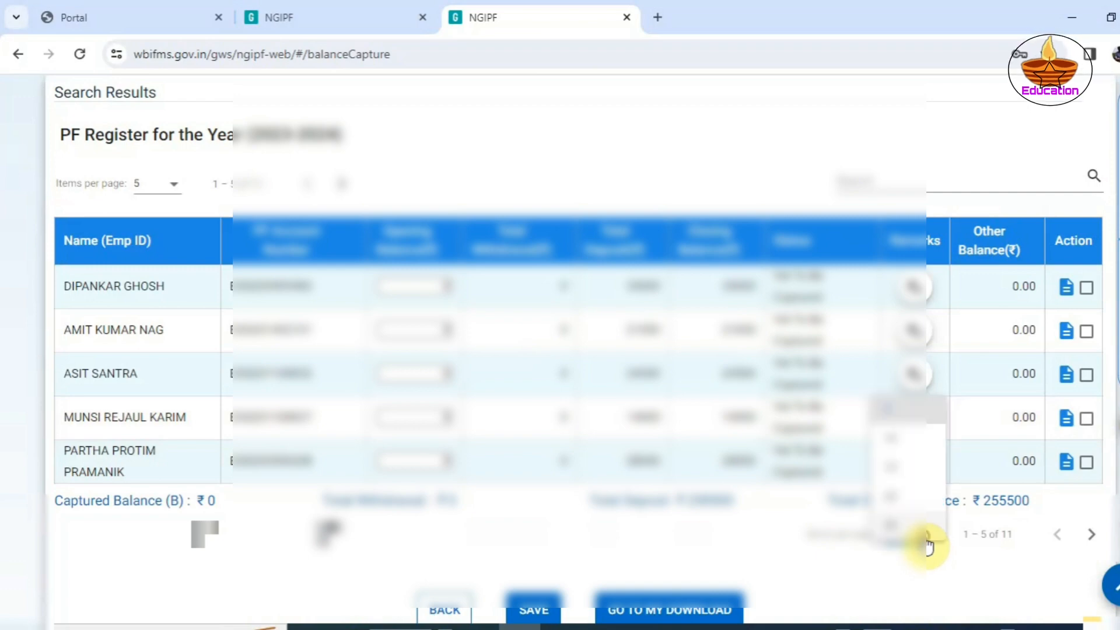
{"action": "left_click", "coordinate": [891, 439]}
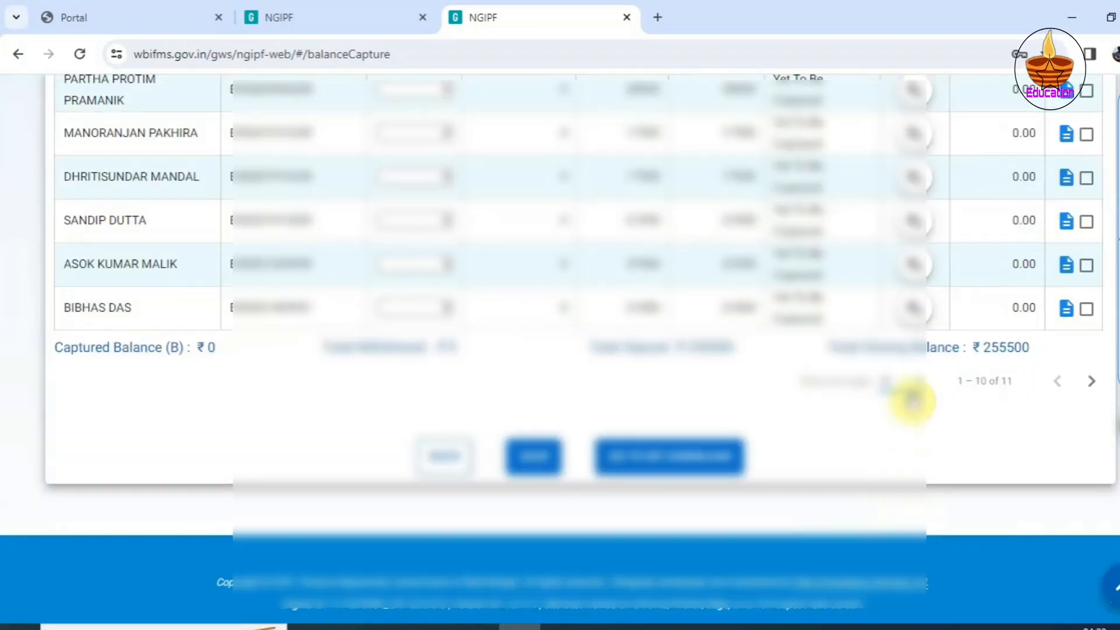
{"action": "left_click", "coordinate": [911, 382]}
{"action": "left_click", "coordinate": [891, 409]}
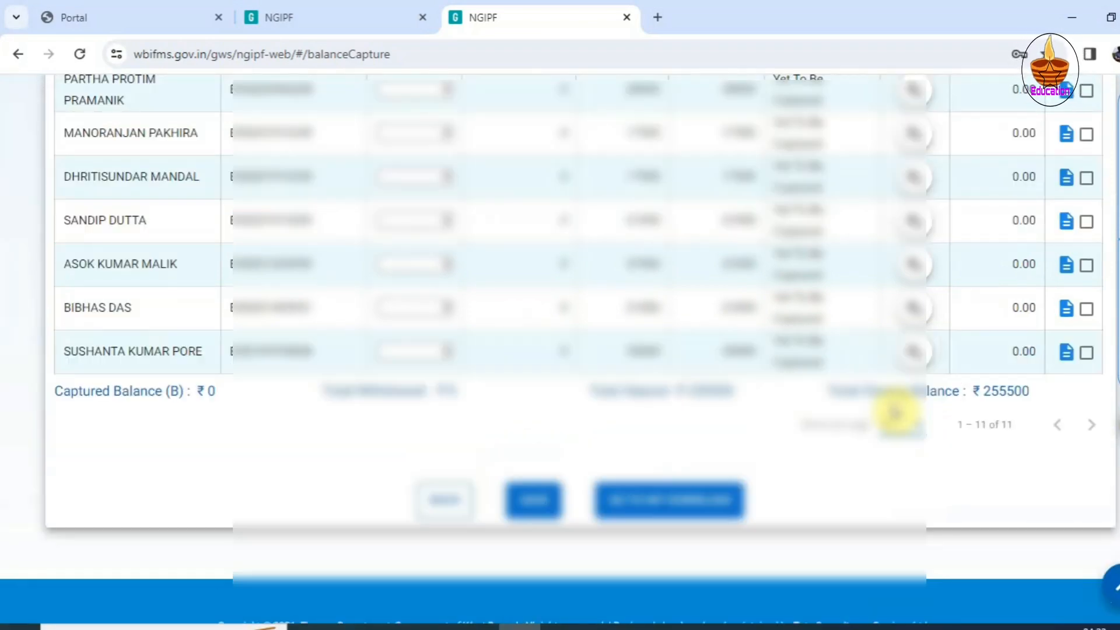
Examine the subscriber rows in the PF register, including their opening balances, deposits, closing balances and status
{"action": "scroll", "coordinate": [357, 375], "scroll_direction": "up", "scroll_amount": 6}
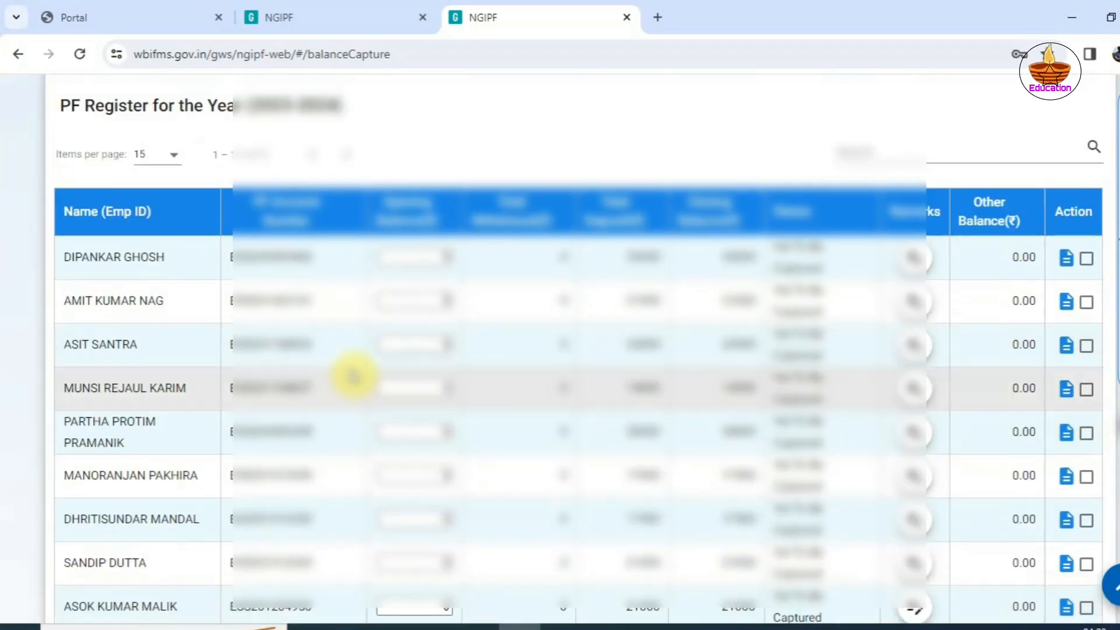
{"action": "scroll", "coordinate": [354, 374], "scroll_direction": "down", "scroll_amount": 5}
{"action": "scroll", "coordinate": [677, 249], "scroll_direction": "up", "scroll_amount": 4}
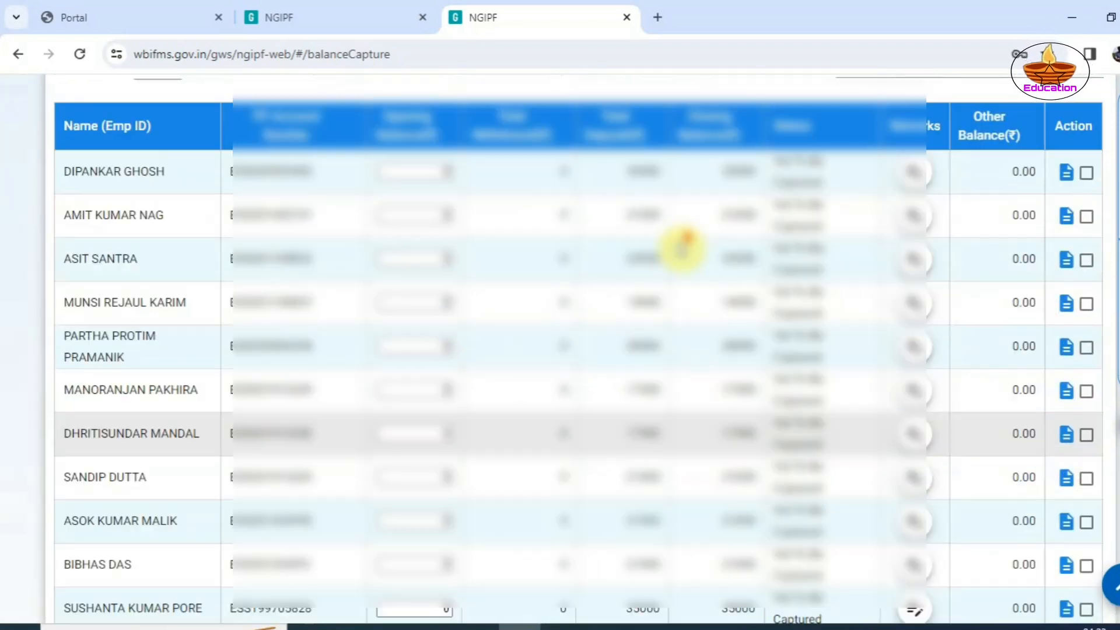
{"action": "scroll", "coordinate": [681, 245], "scroll_direction": "up", "scroll_amount": 2}
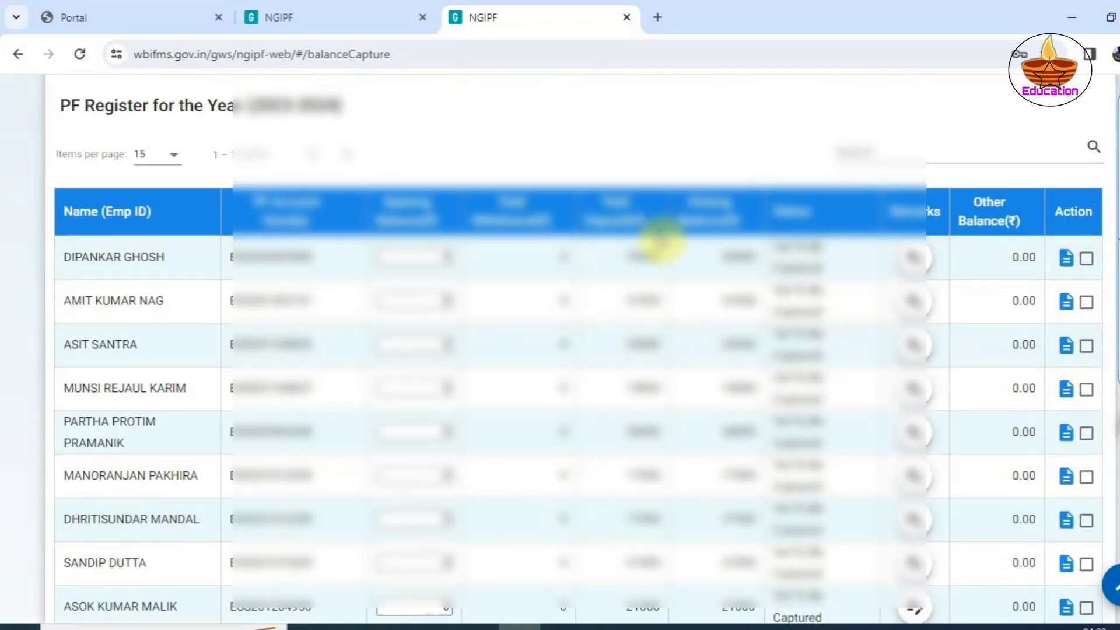
{"action": "scroll", "coordinate": [645, 420], "scroll_direction": "down", "scroll_amount": 6}
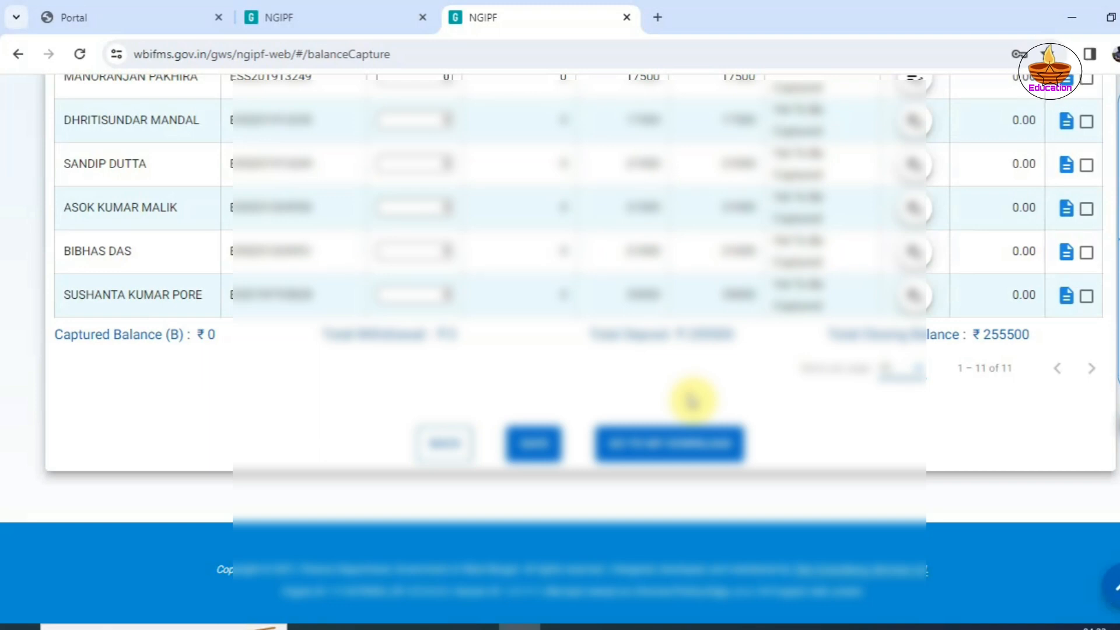
{"action": "scroll", "coordinate": [695, 380], "scroll_direction": "up", "scroll_amount": 4}
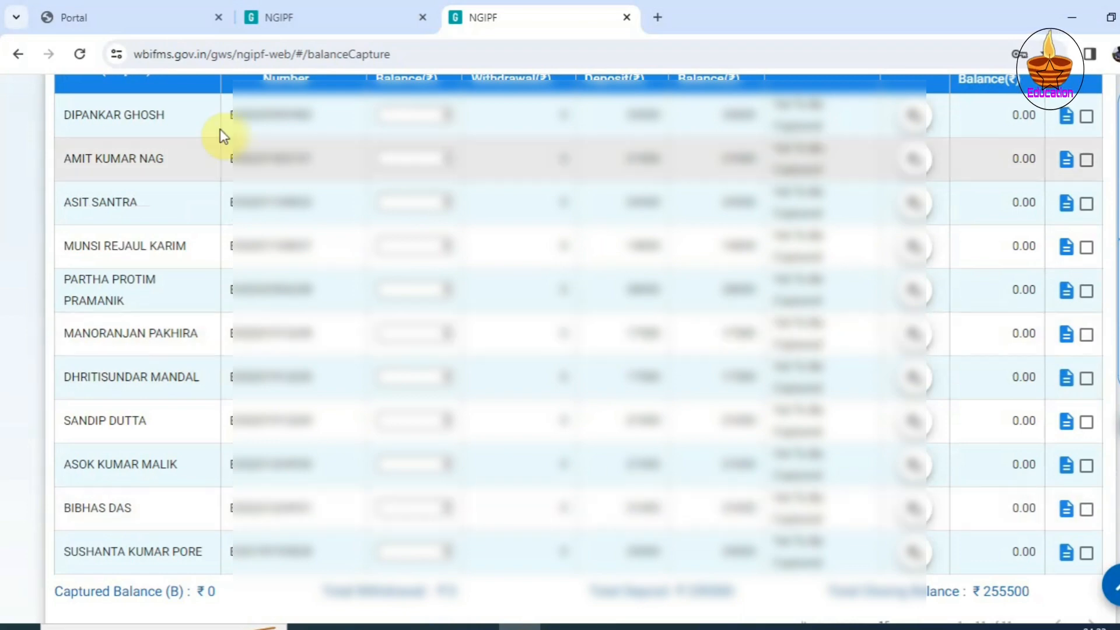
{"action": "scroll", "coordinate": [465, 125], "scroll_direction": "up", "scroll_amount": 3}
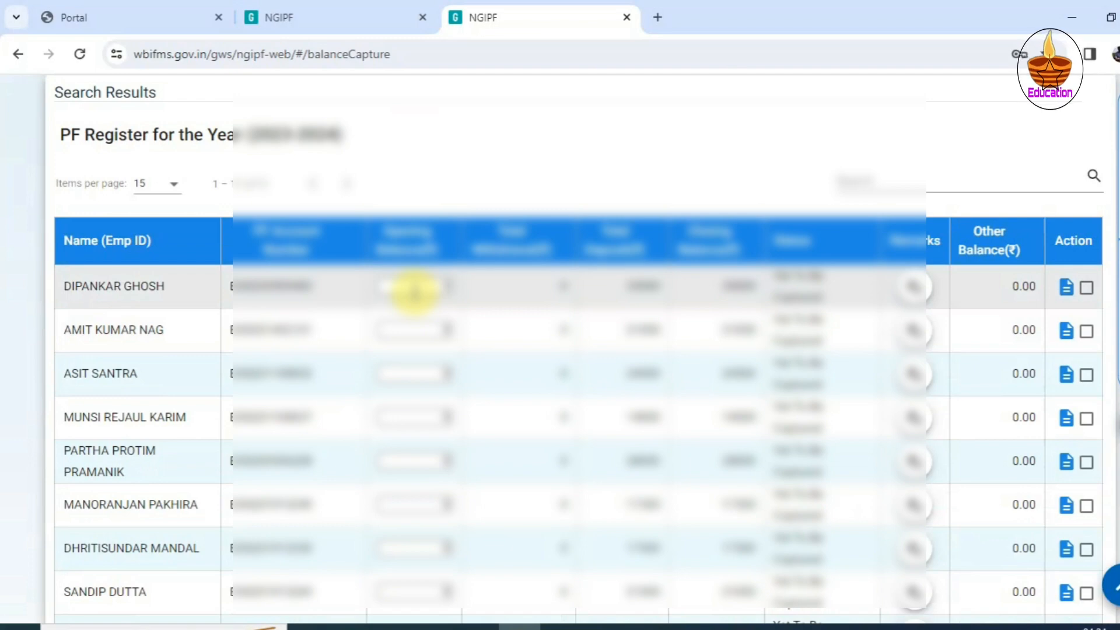
{"action": "scroll", "coordinate": [414, 290], "scroll_direction": "down", "scroll_amount": 3}
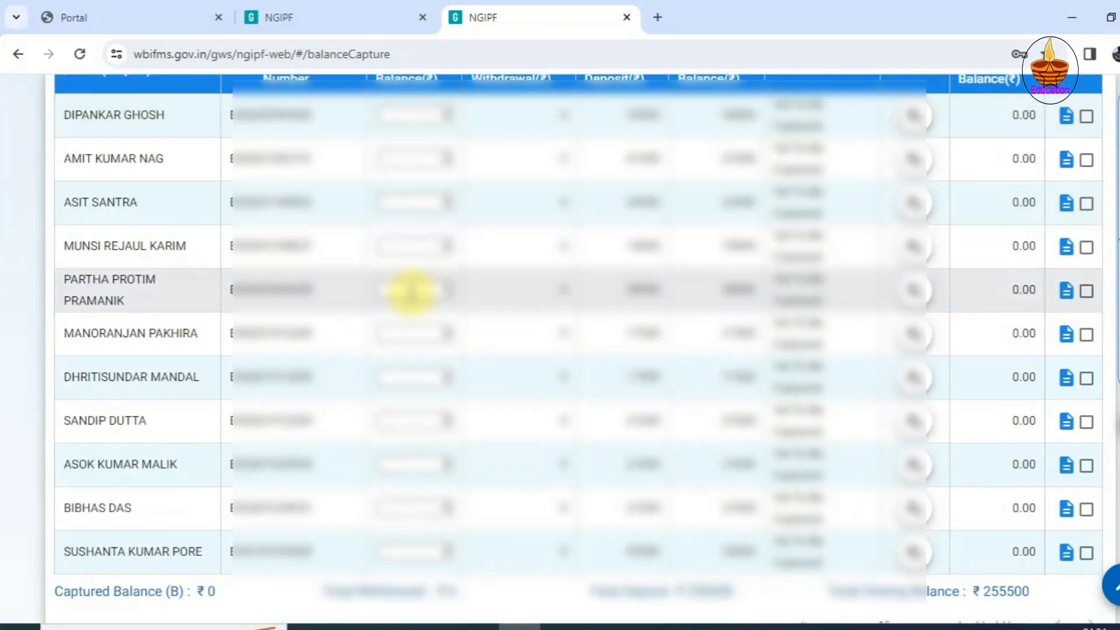
Enter 245263 as the opening balance of the ninth subscriber in the PF register
{"action": "scroll", "coordinate": [400, 315], "scroll_direction": "down", "scroll_amount": 2}
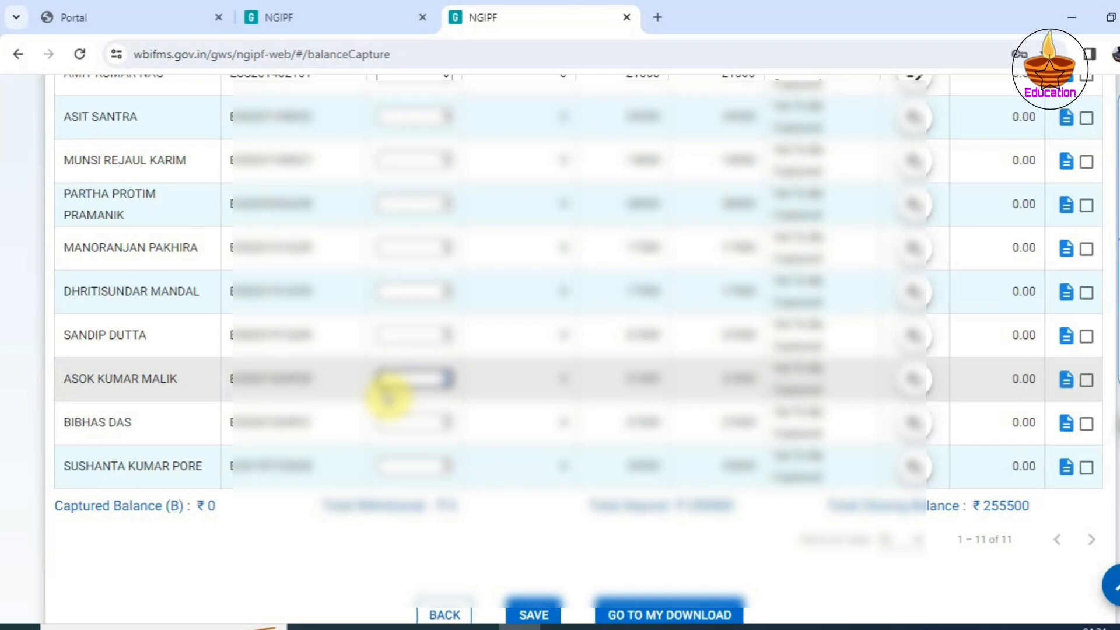
{"action": "type", "text": "24"}
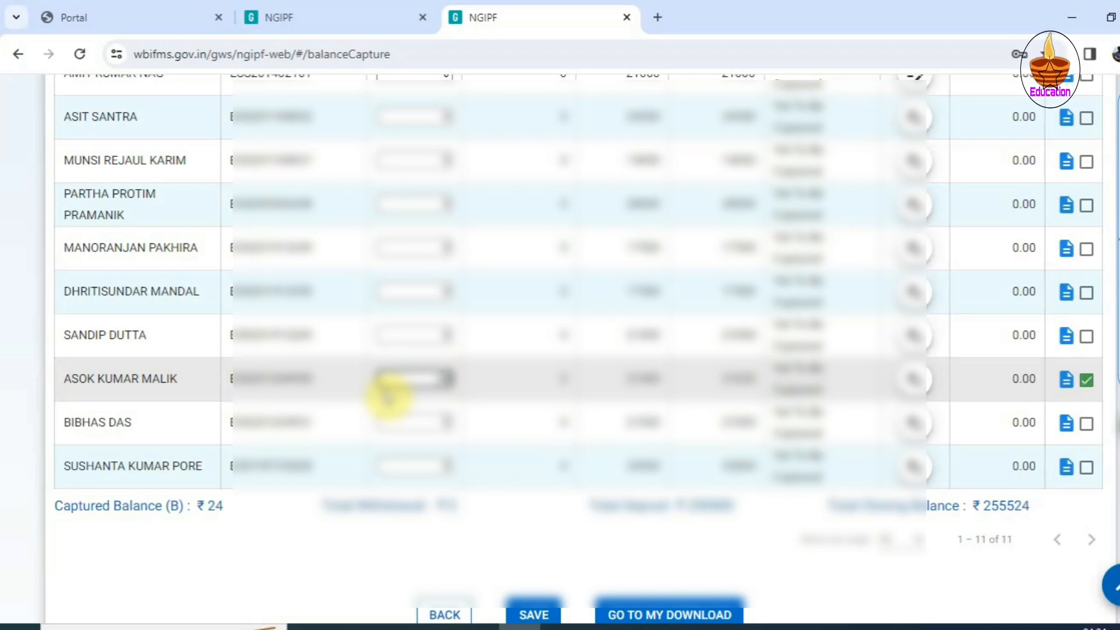
{"action": "type", "text": "5263"}
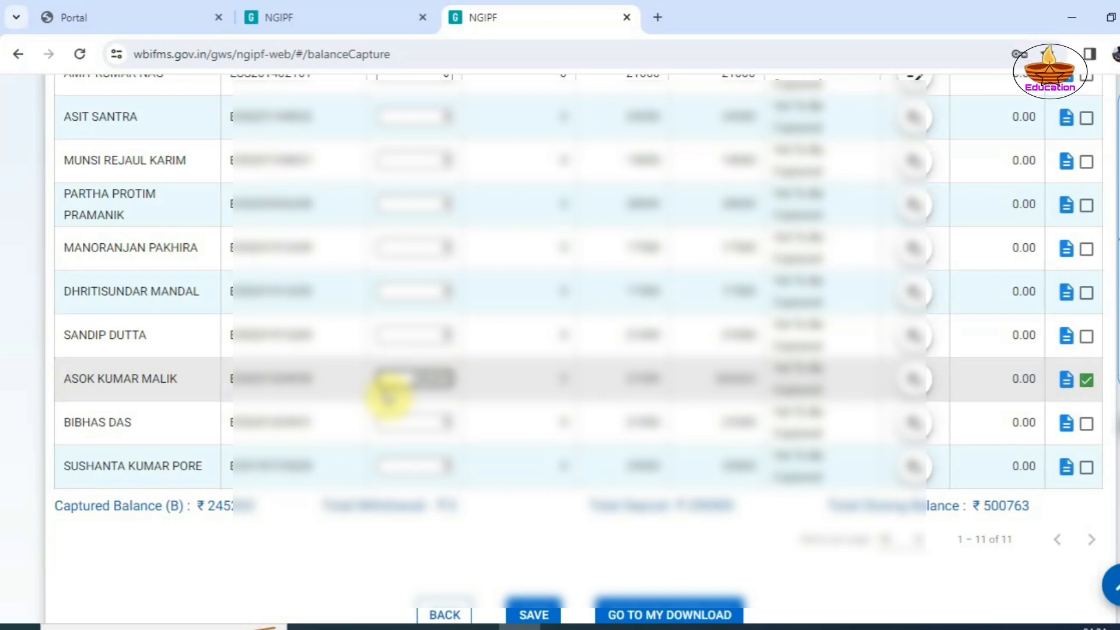
Save the captured opening balance, mark it as verified and checked, and confirm the submission
{"action": "scroll", "coordinate": [645, 462], "scroll_direction": "down", "scroll_amount": 3}
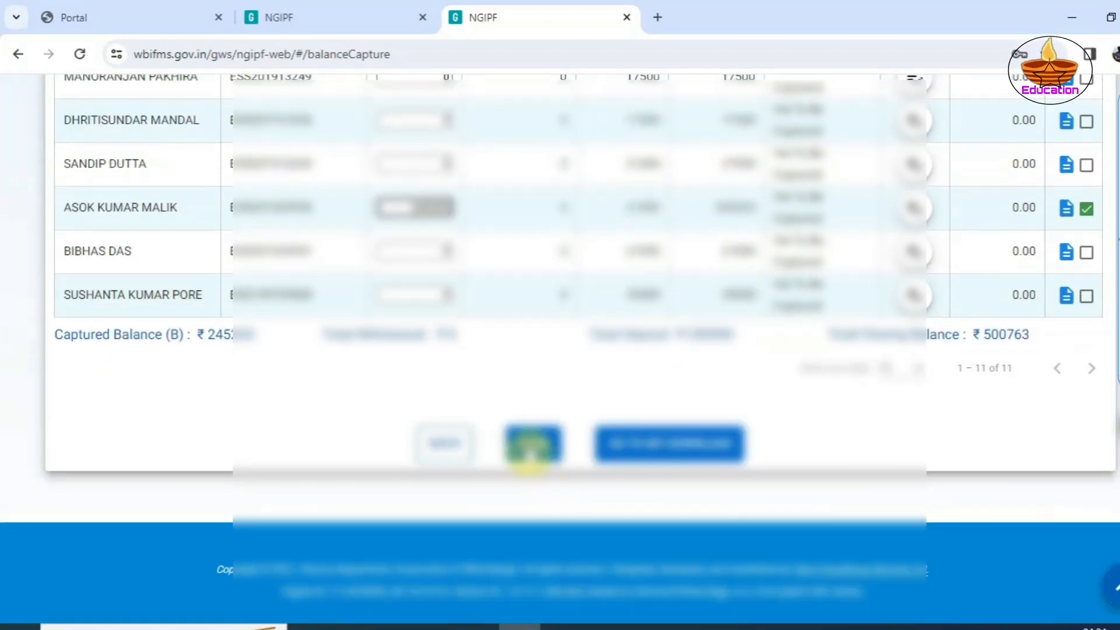
{"action": "left_click", "coordinate": [531, 447]}
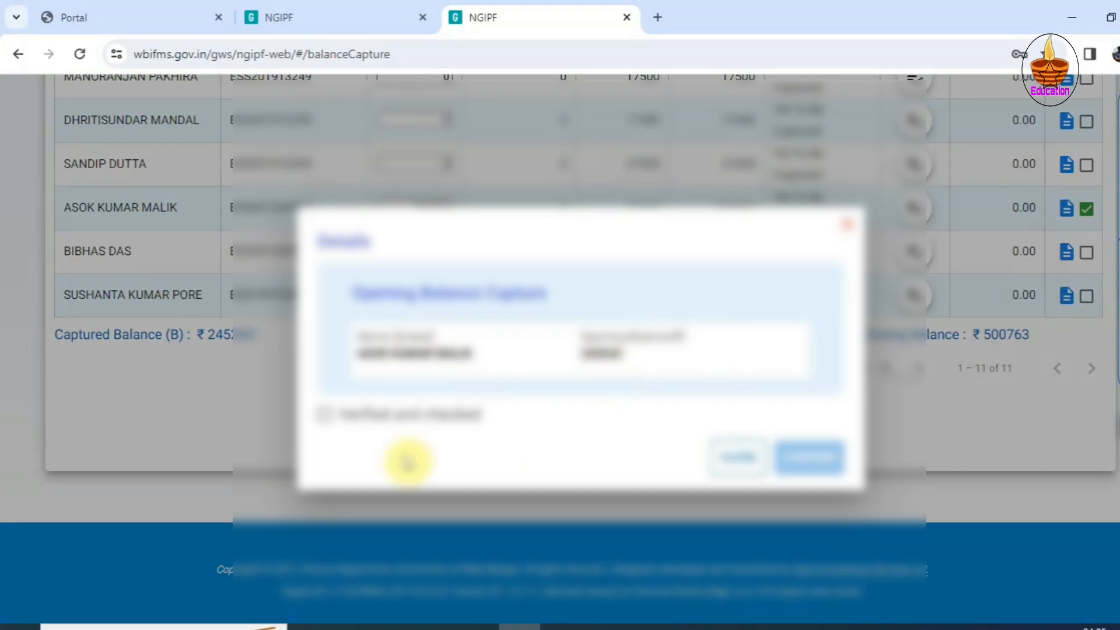
{"action": "left_click", "coordinate": [324, 415]}
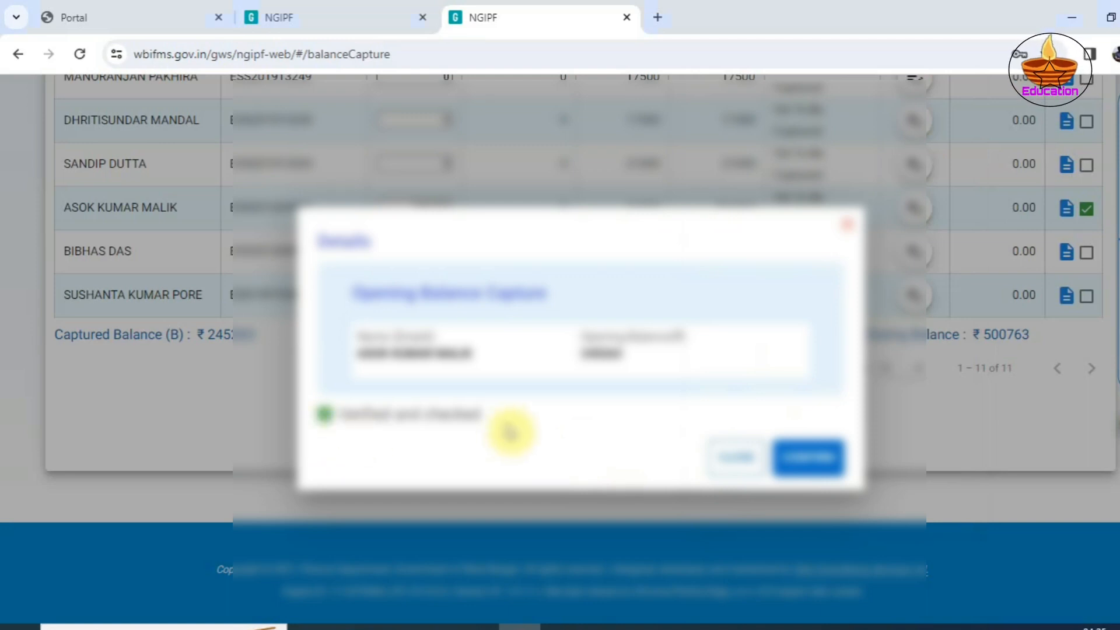
{"action": "left_click", "coordinate": [805, 461]}
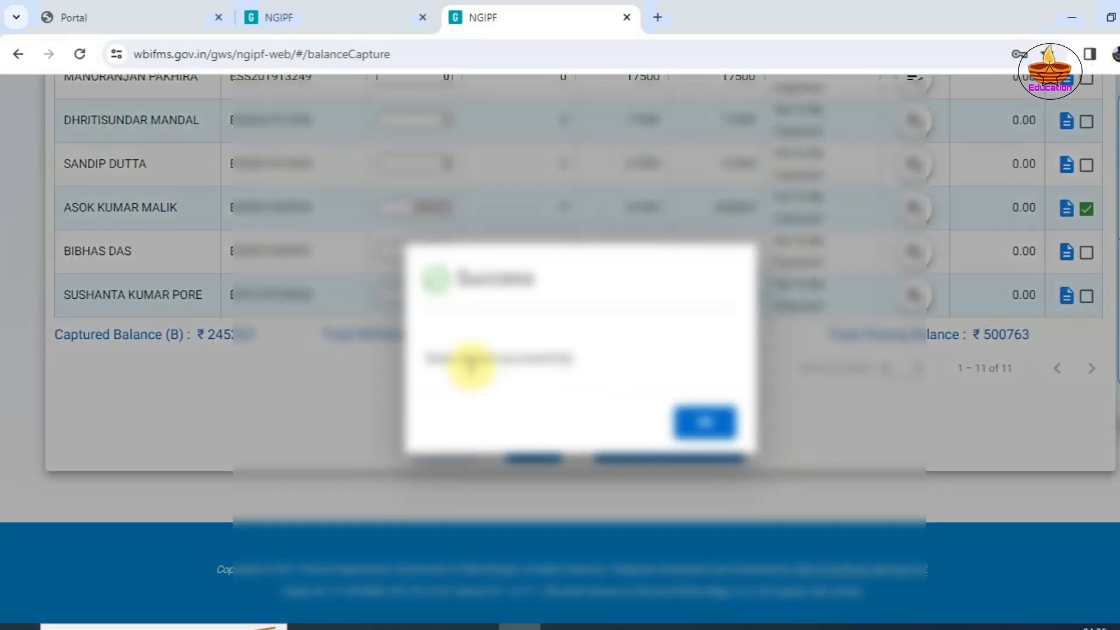
{"action": "left_click", "coordinate": [707, 429]}
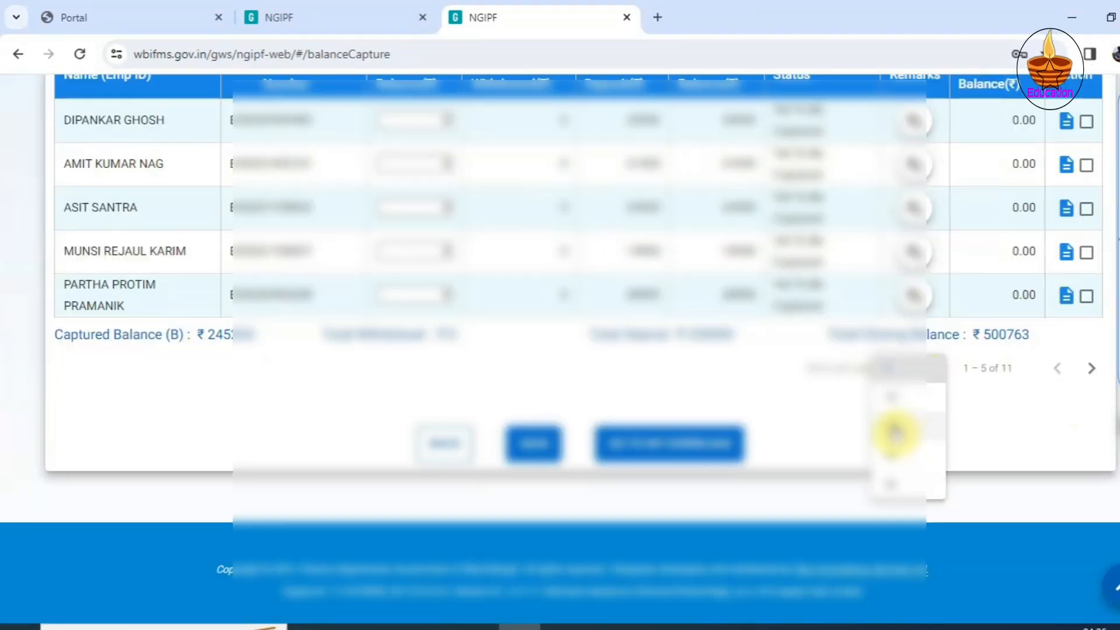
Show 15 items per page again and review the saved PF register entries and the search criteria
{"action": "left_click", "coordinate": [893, 428]}
{"action": "scroll", "coordinate": [467, 402], "scroll_direction": "down", "scroll_amount": 1}
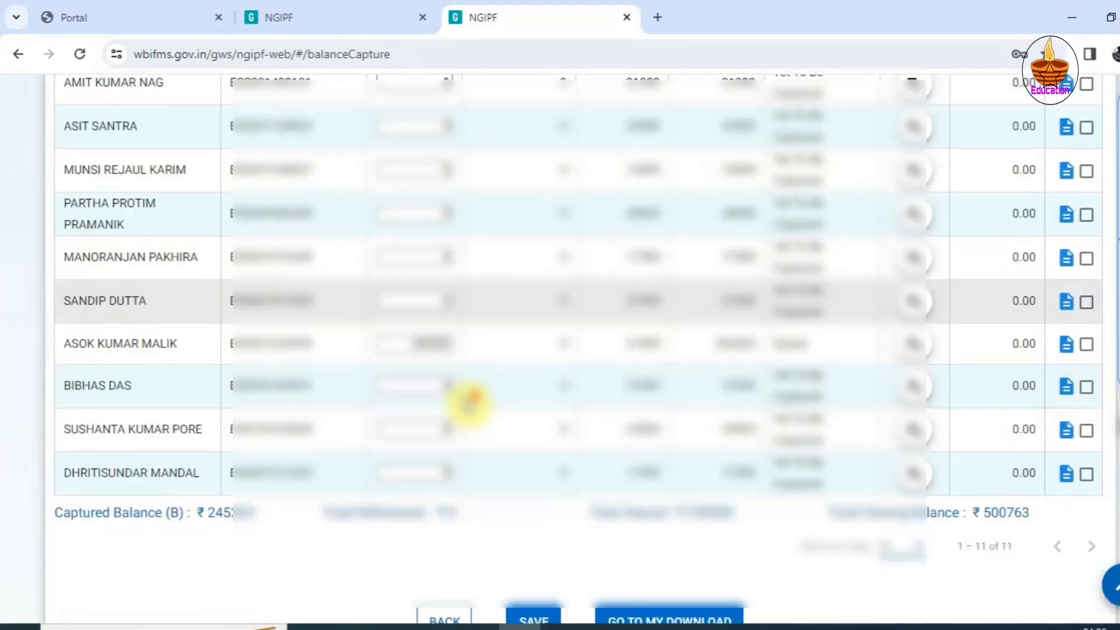
{"action": "scroll", "coordinate": [467, 403], "scroll_direction": "up", "scroll_amount": 1}
{"action": "scroll", "coordinate": [438, 350], "scroll_direction": "up", "scroll_amount": 5}
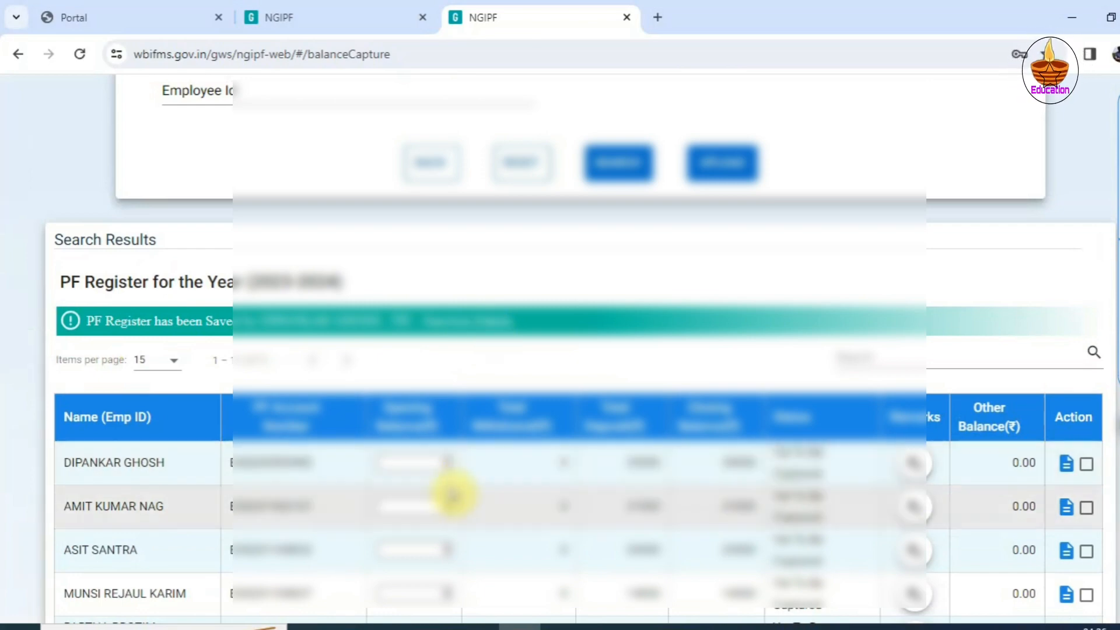
{"action": "scroll", "coordinate": [452, 495], "scroll_direction": "down", "scroll_amount": 6}
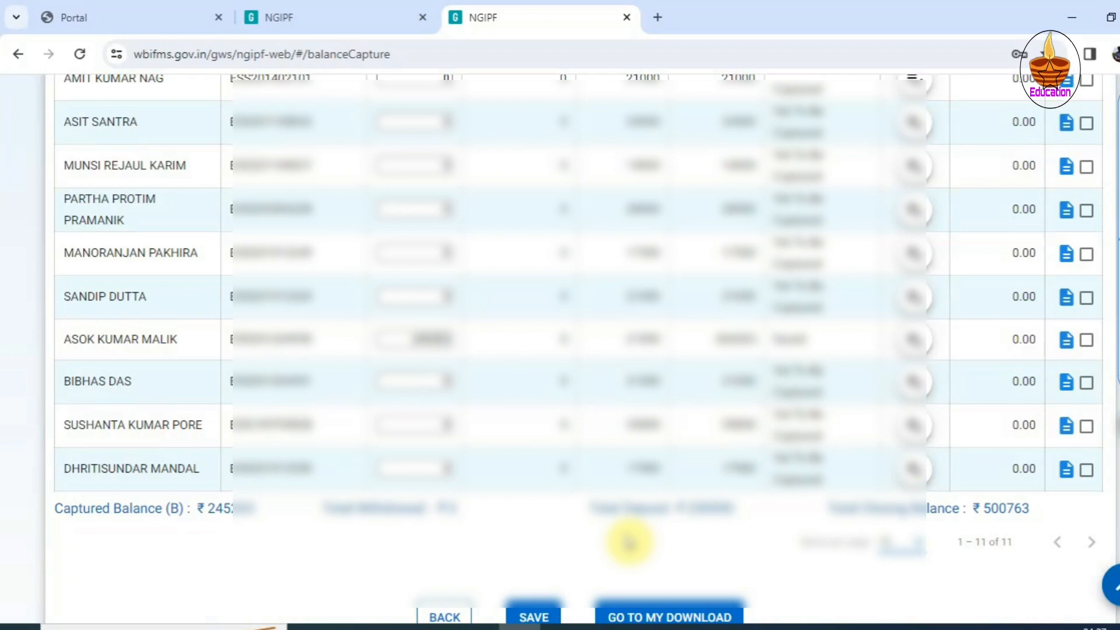
{"action": "scroll", "coordinate": [629, 543], "scroll_direction": "up", "scroll_amount": 8}
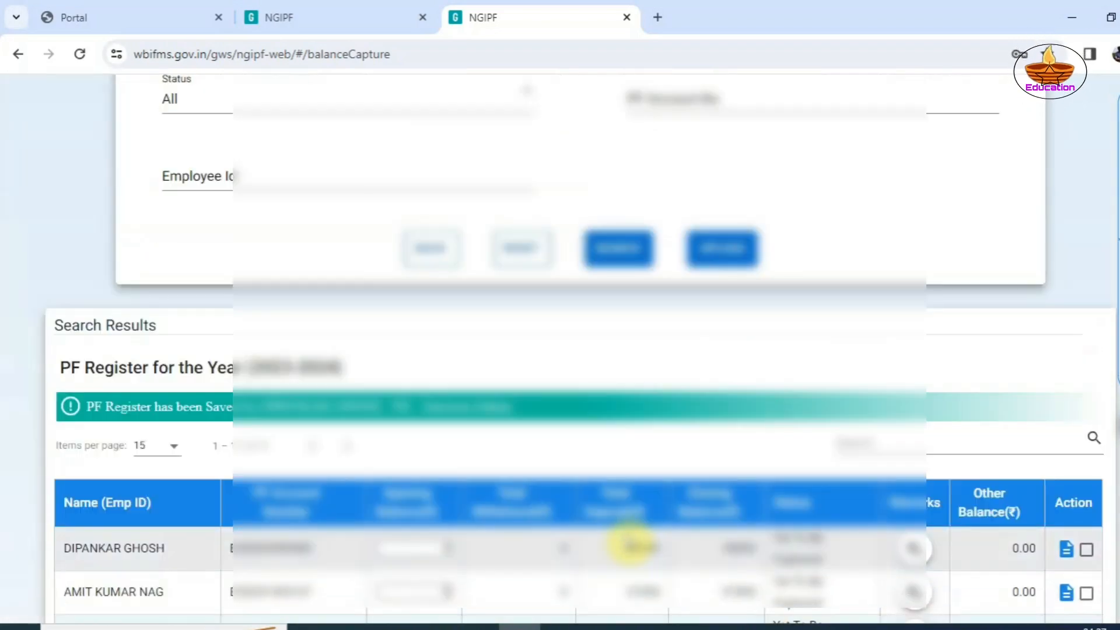
{"action": "scroll", "coordinate": [624, 502], "scroll_direction": "up", "scroll_amount": 6}
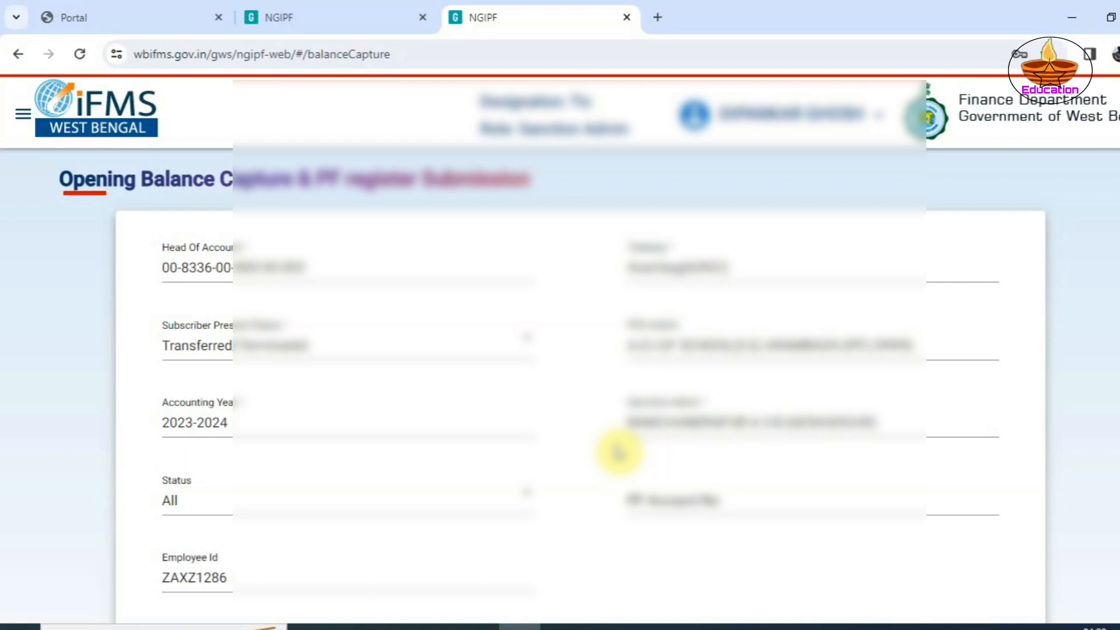